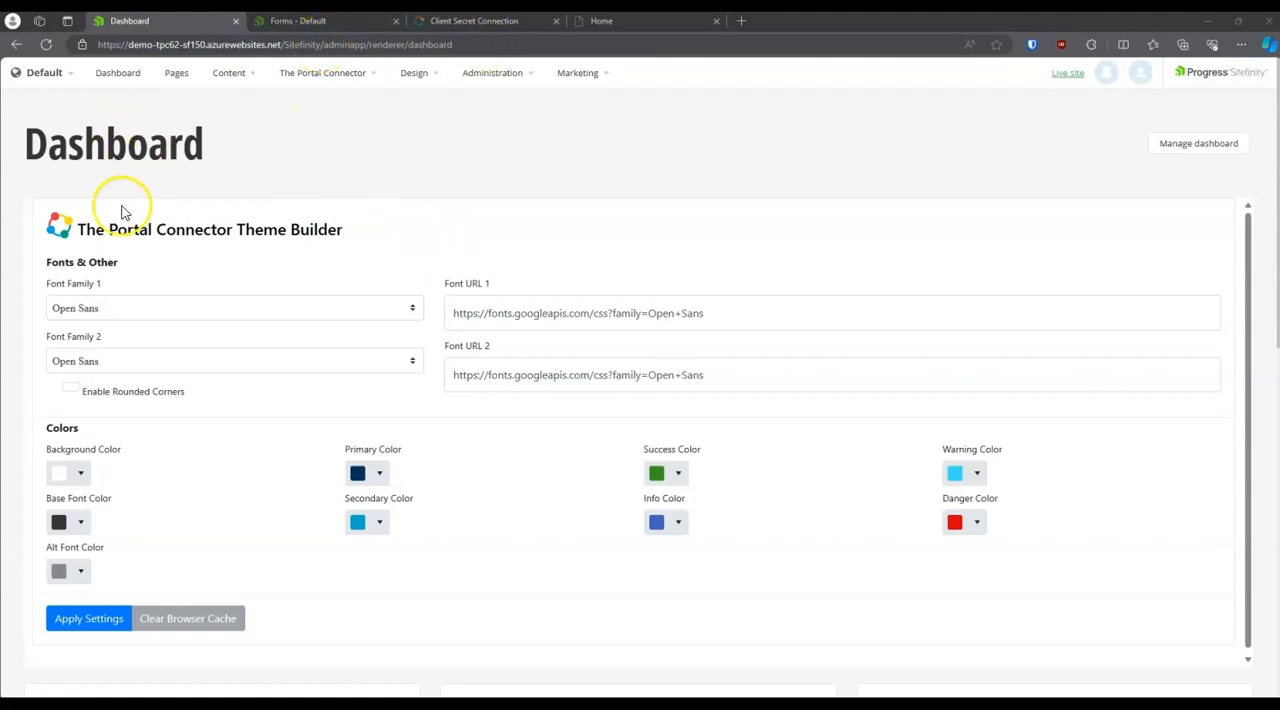
# Step: Open the Modules & Services administration page and review the installation status of The Portal Connector modules
pyautogui.click(508, 86)
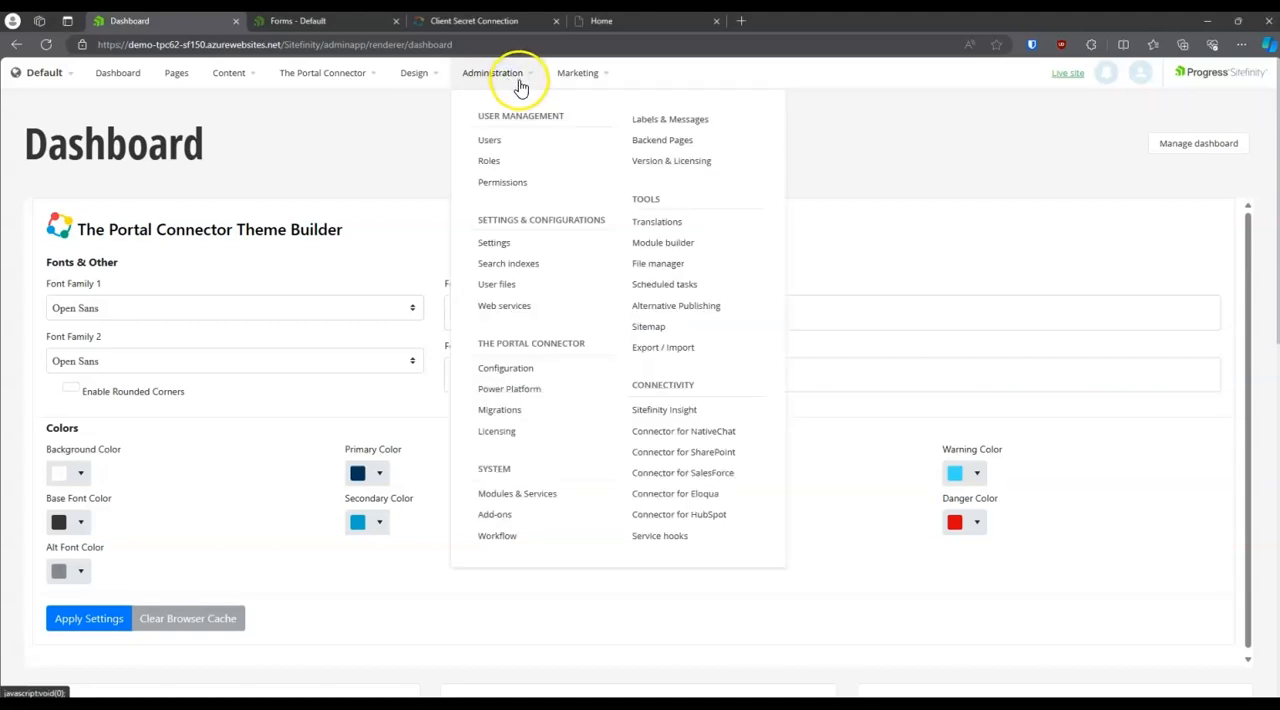
pyautogui.click(494, 498)
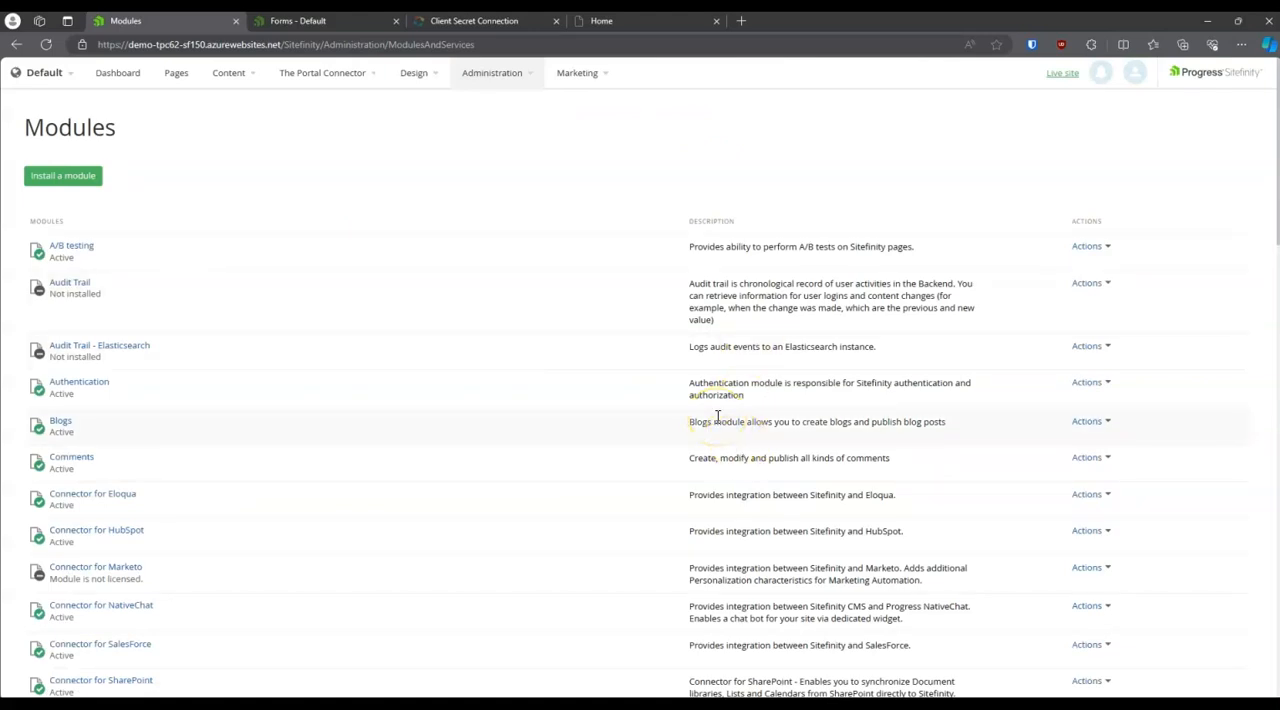
pyautogui.scroll(-15, 717, 416)
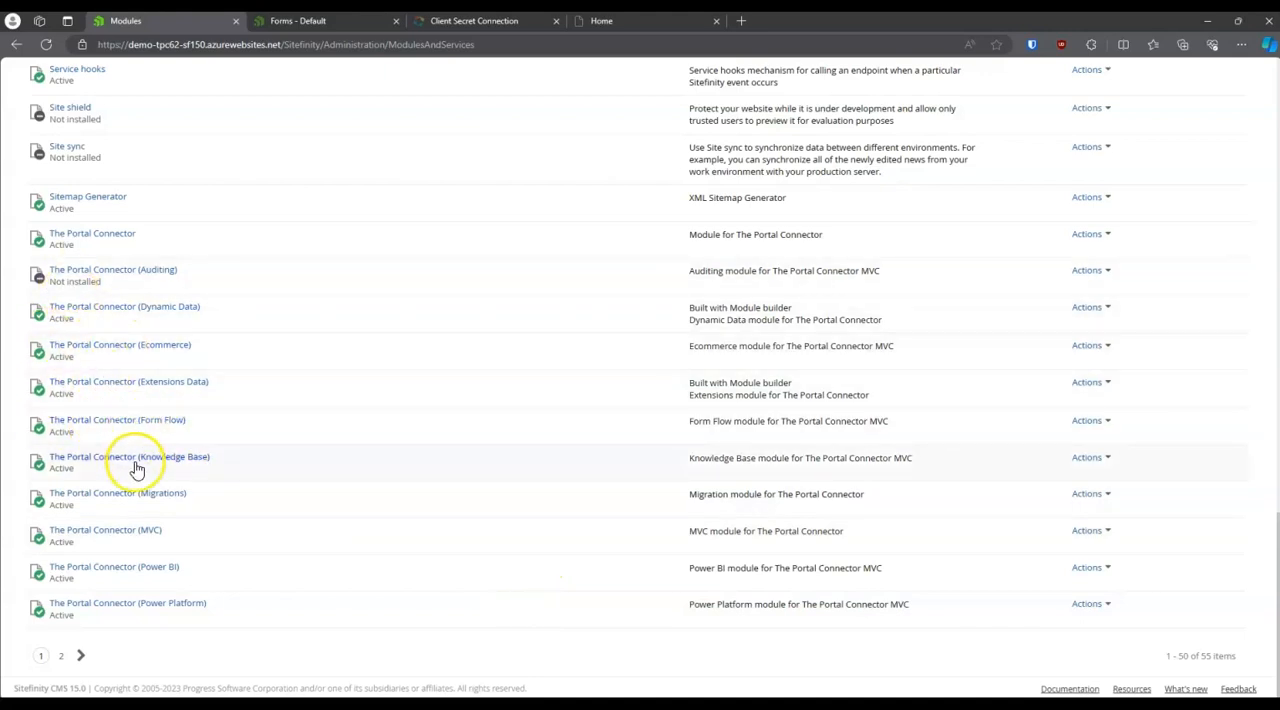
pyautogui.scroll(15, 578, 494)
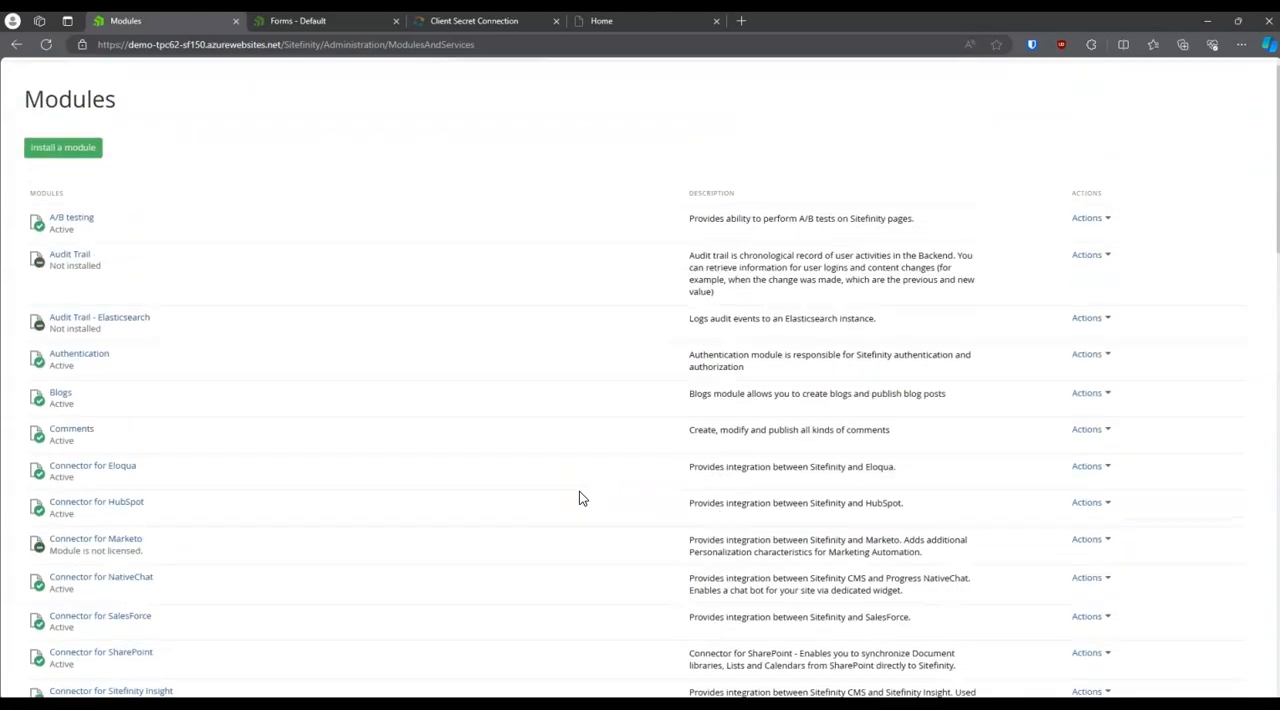
# Step: Open The Portal Connector Licensing page in a new browser tab and switch to it
pyautogui.click(500, 75)
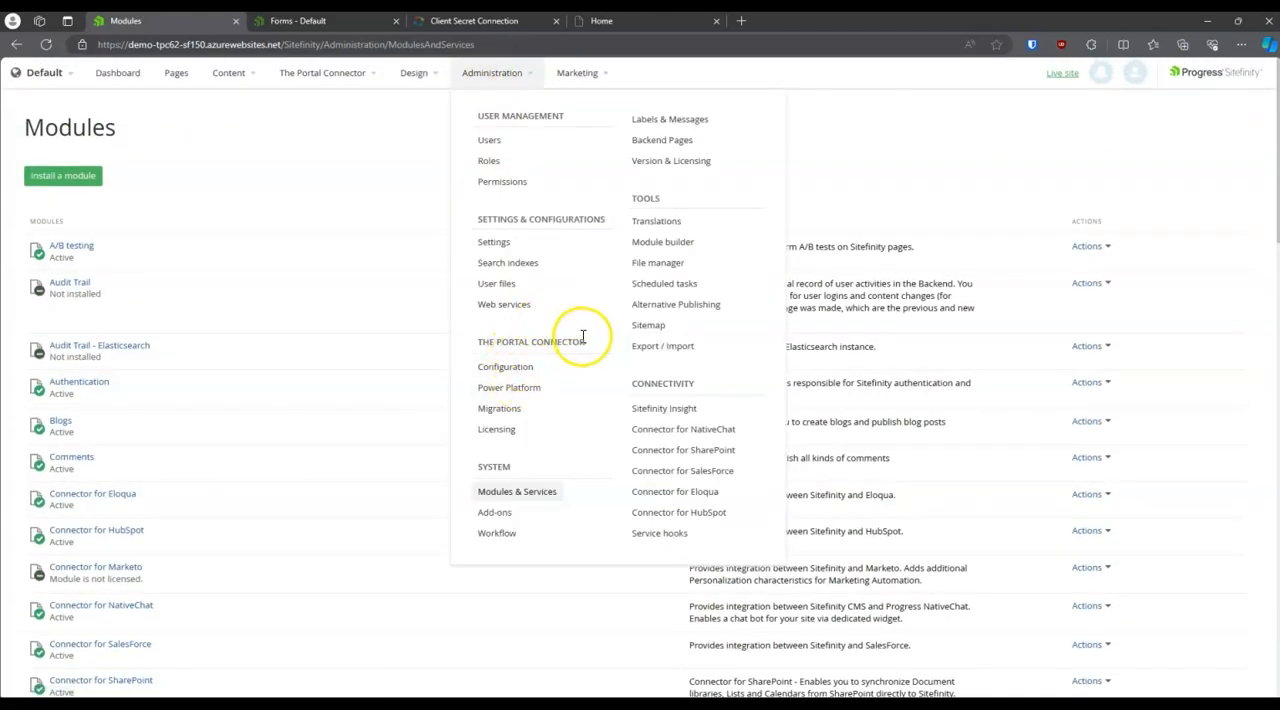
pyautogui.rightClick(495, 430)
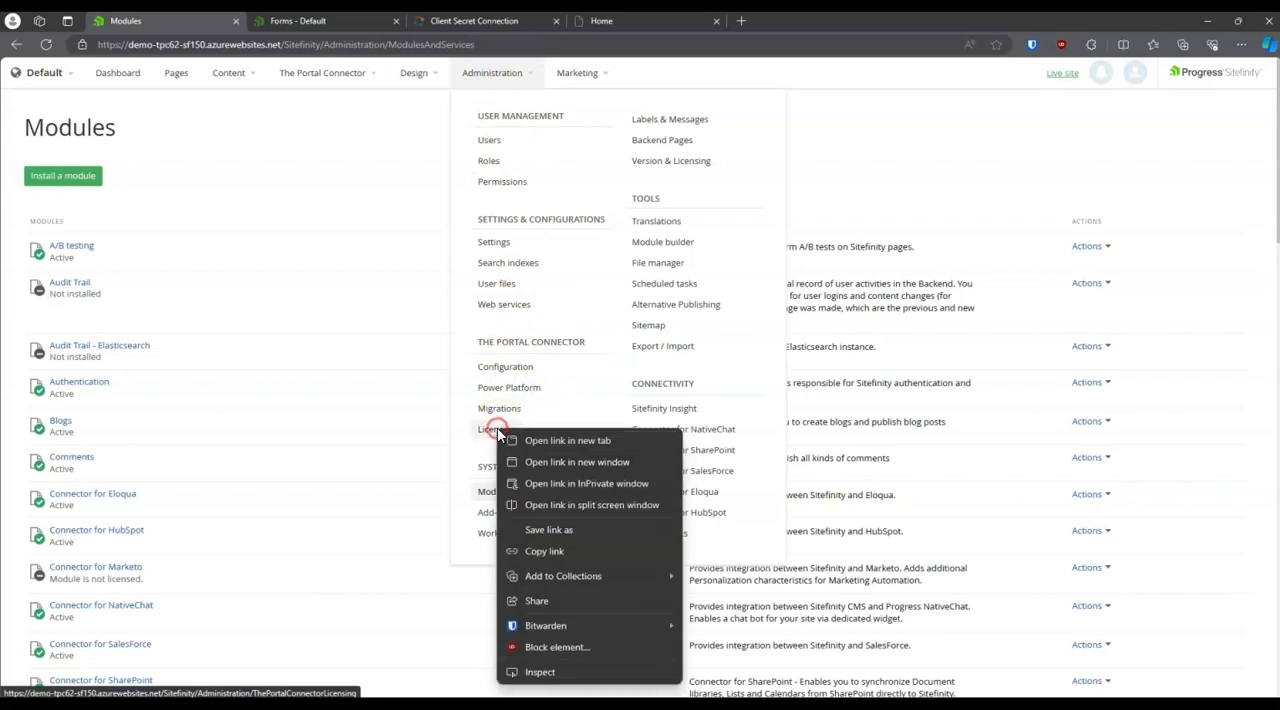
pyautogui.click(545, 440)
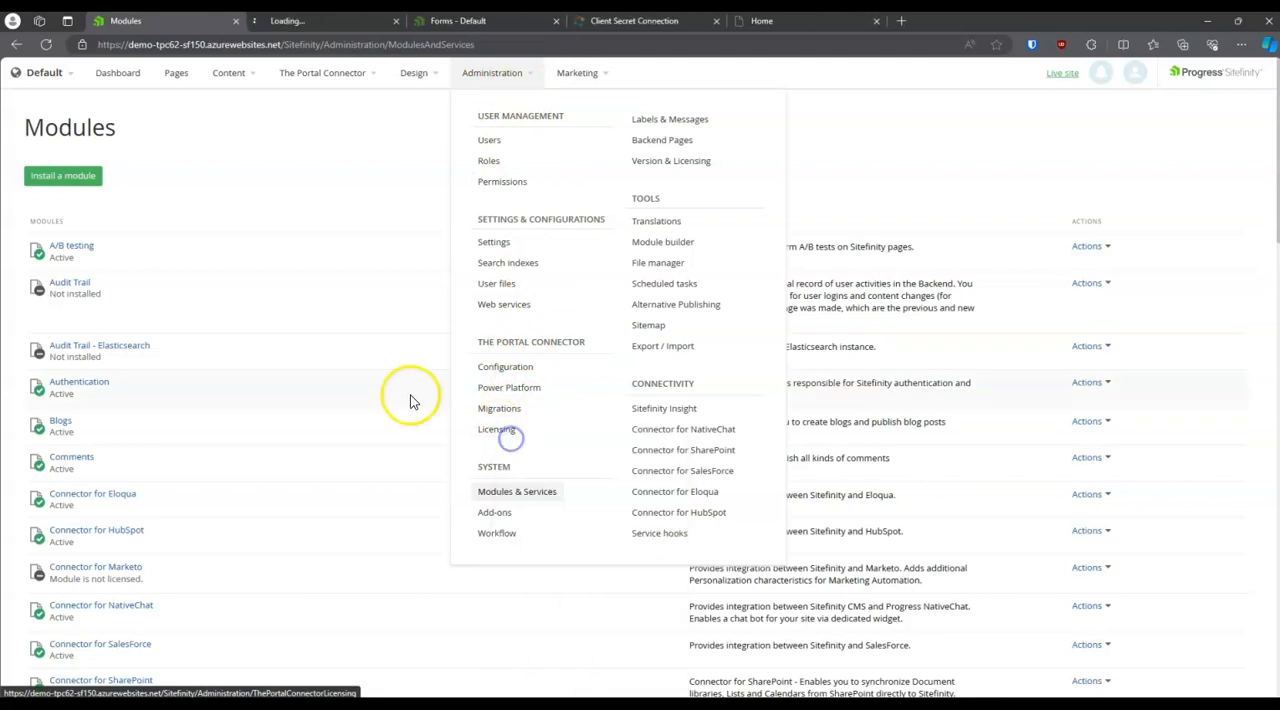
pyautogui.click(299, 131)
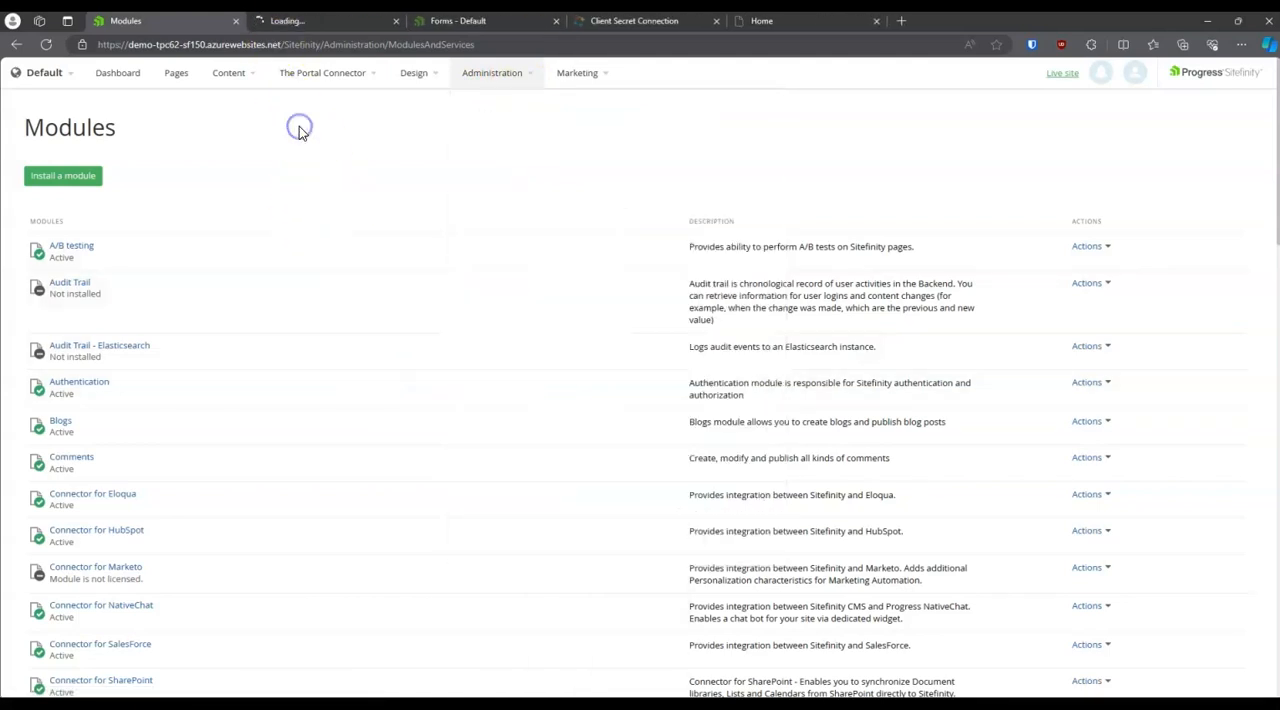
pyautogui.scroll(-20, 320, 217)
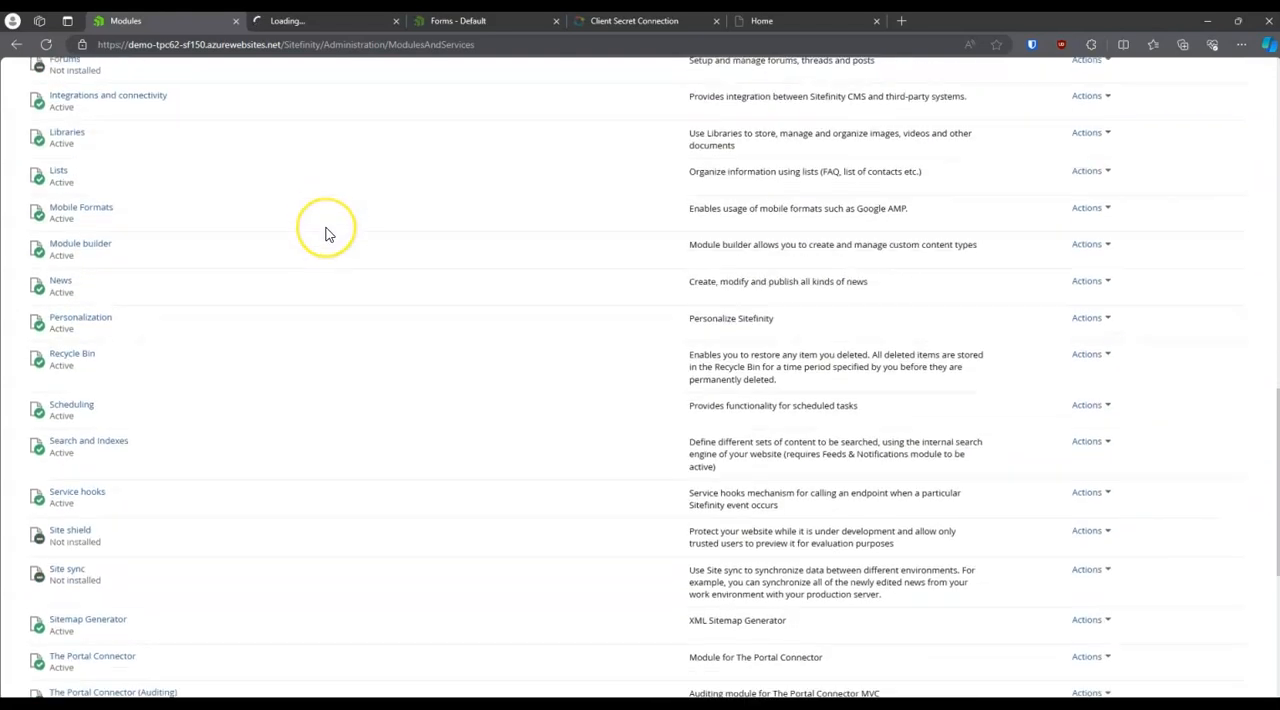
pyautogui.click(312, 20)
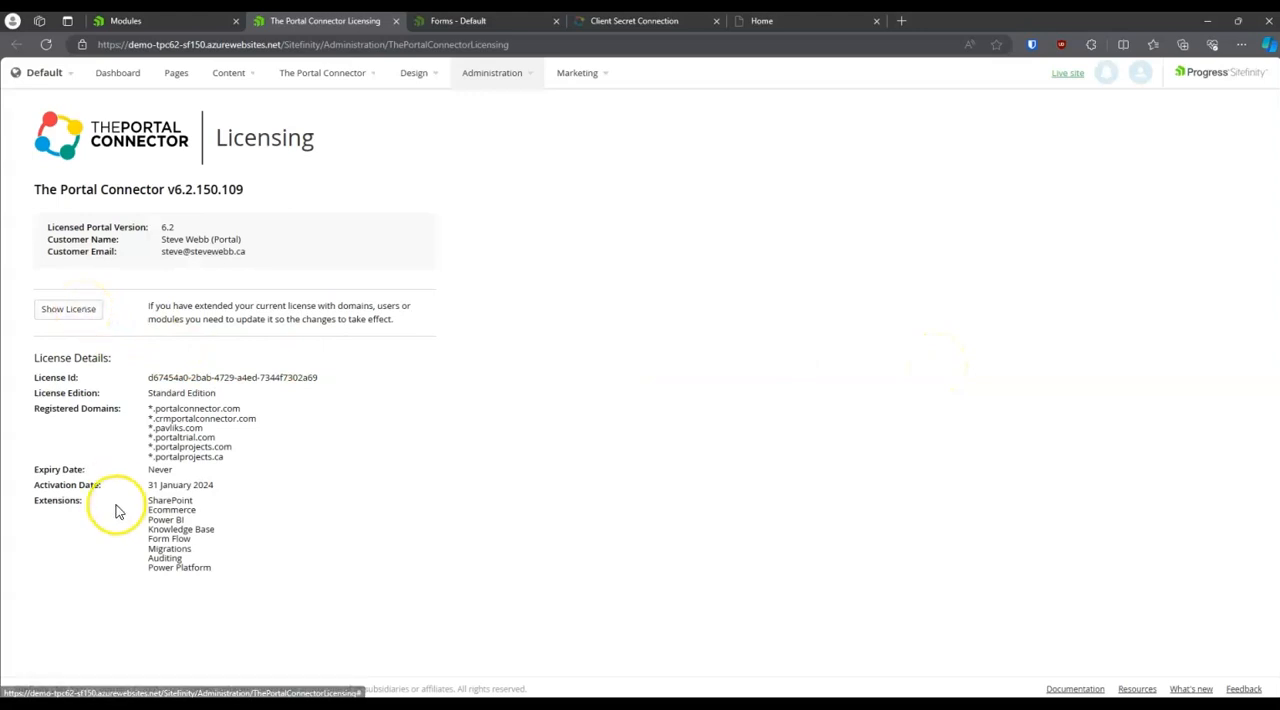
# Step: Show the full license text, review the license details and extensions, and close the licensing page
pyautogui.click(68, 309)
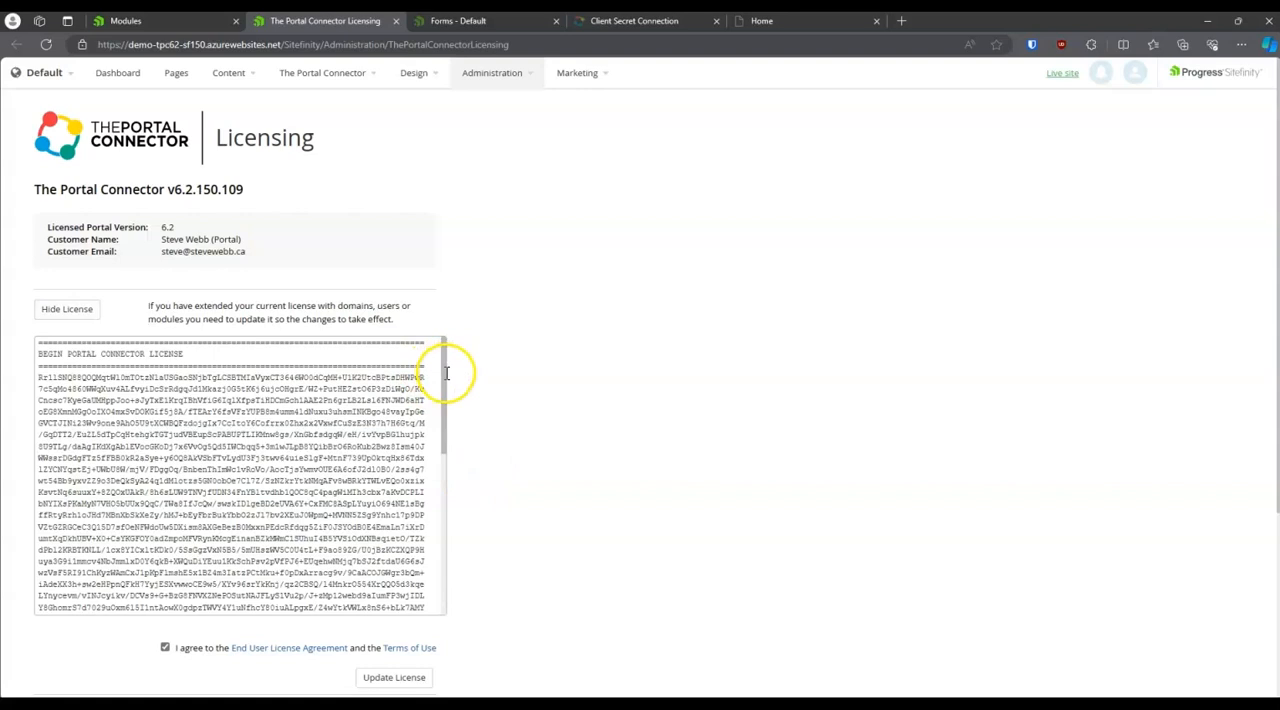
pyautogui.moveTo(446, 373); pyautogui.dragTo(478, 535)
pyautogui.scroll(-3, 557, 577)
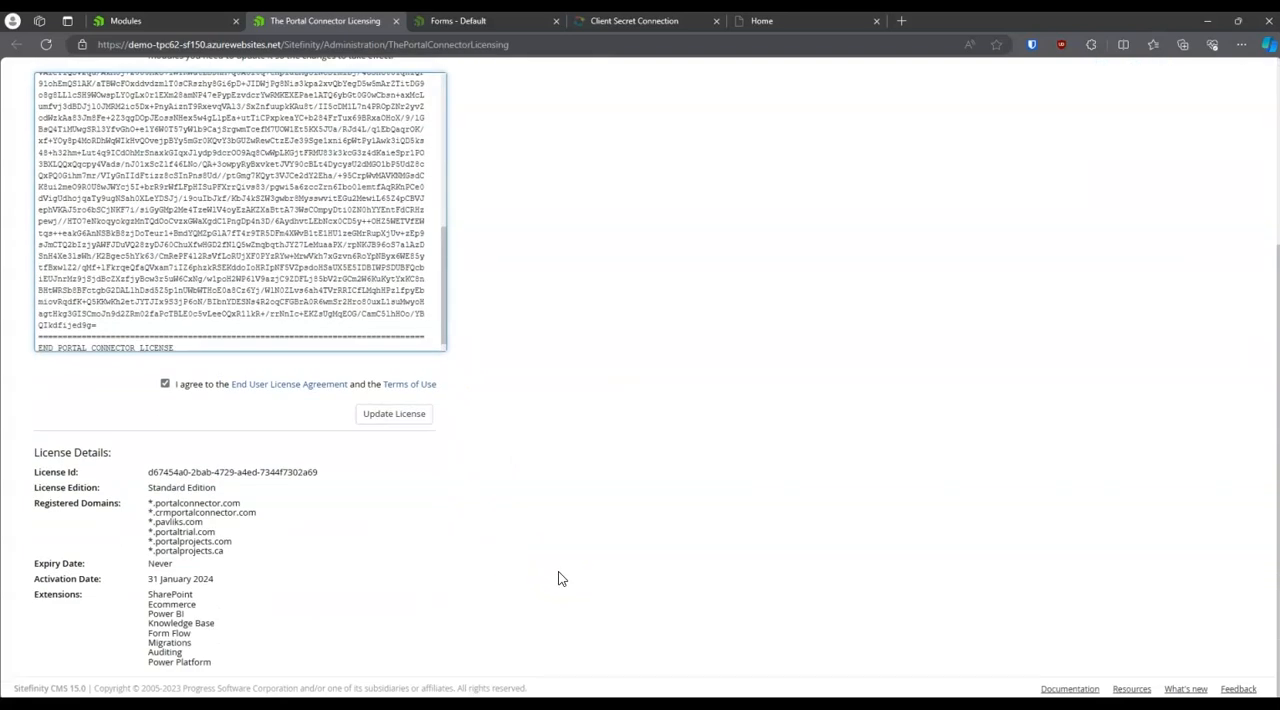
pyautogui.scroll(5, 560, 578)
pyautogui.hotkey('ctrl', 'w')
# Step: Check the actions available for The Portal Connector (Auditing) module in the modules list
pyautogui.click(771, 381)
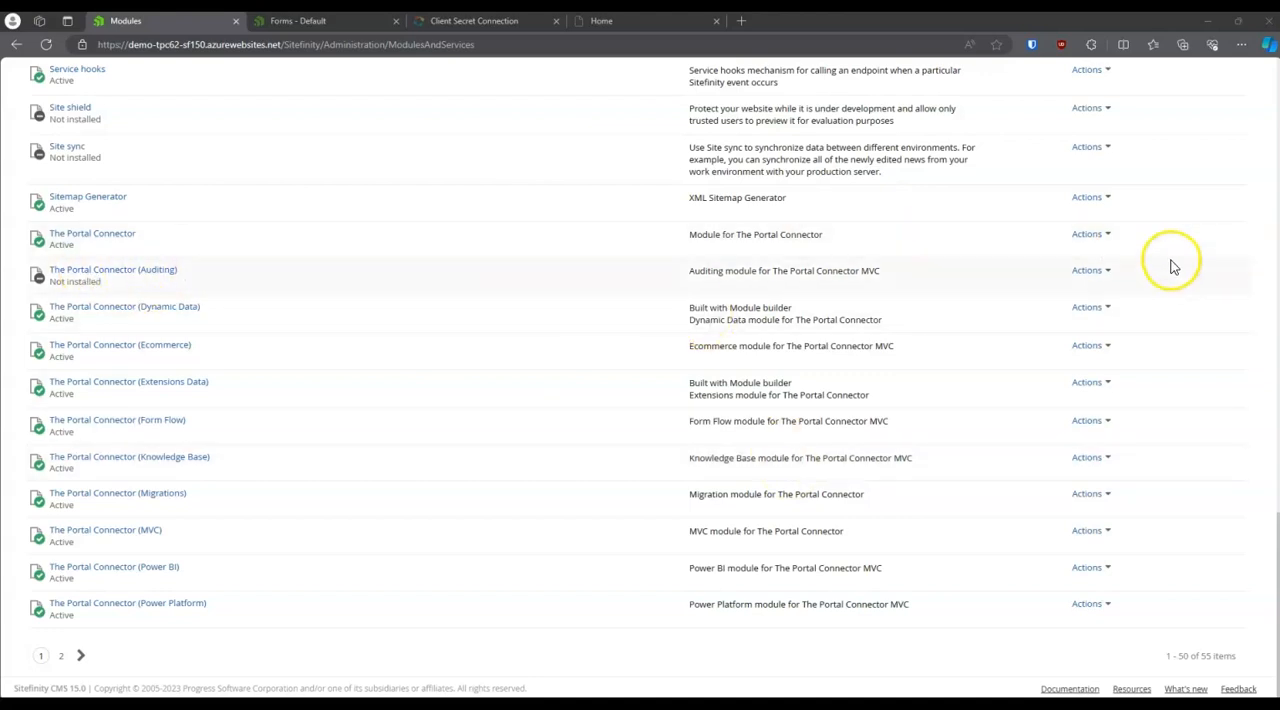
pyautogui.click(1109, 272)
pyautogui.click(1116, 298)
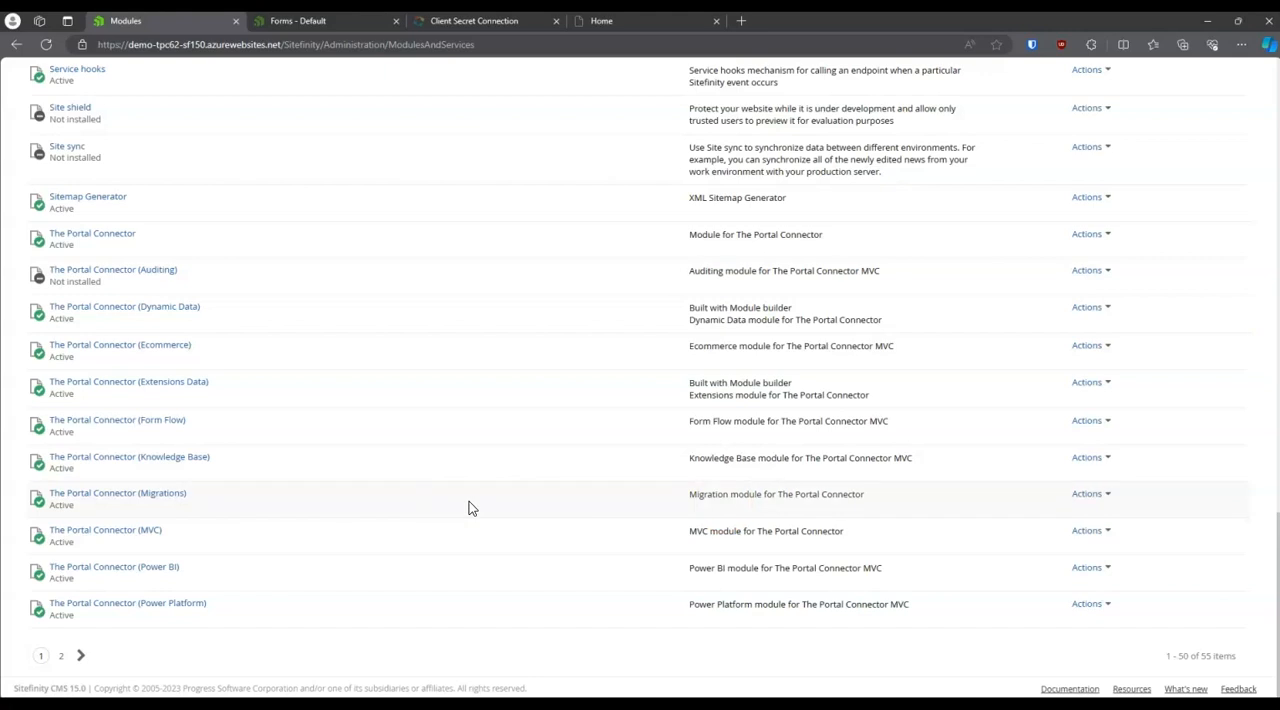
# Step: Open The Portal Connector configuration and view the available CRM connection types, leaving Client Secret selected
pyautogui.scroll(15, 467, 505)
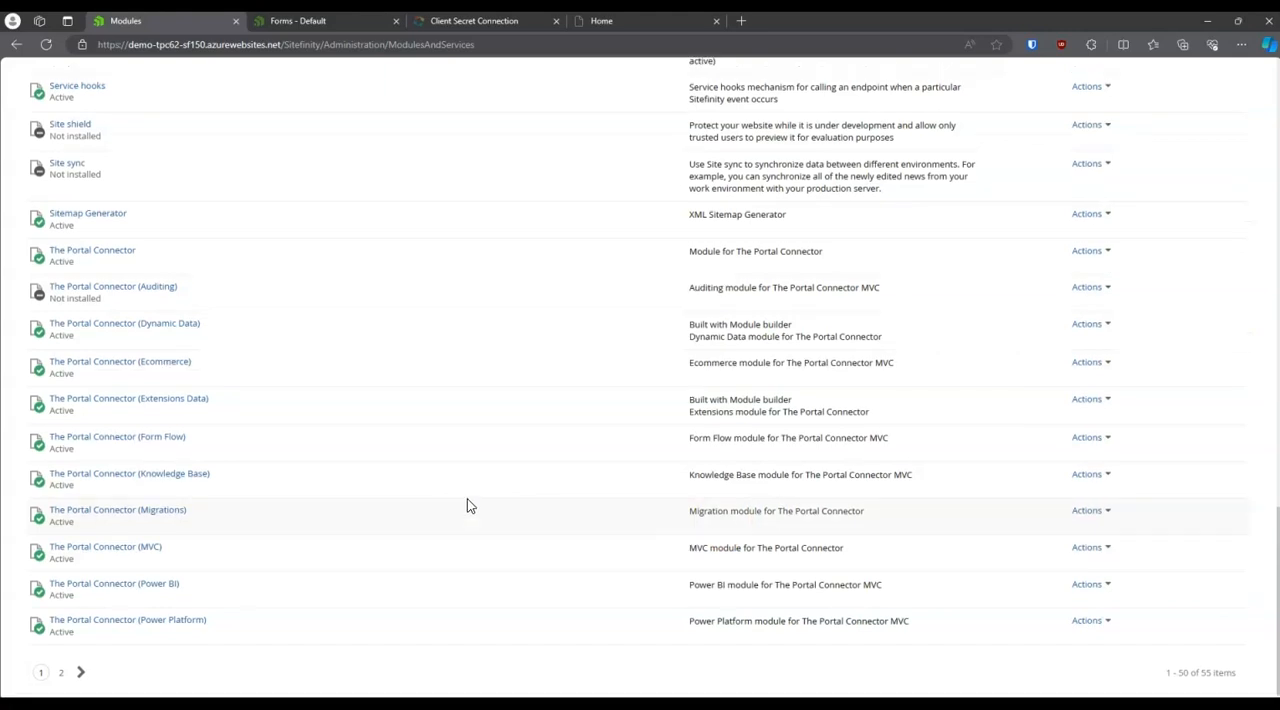
pyautogui.click(508, 70)
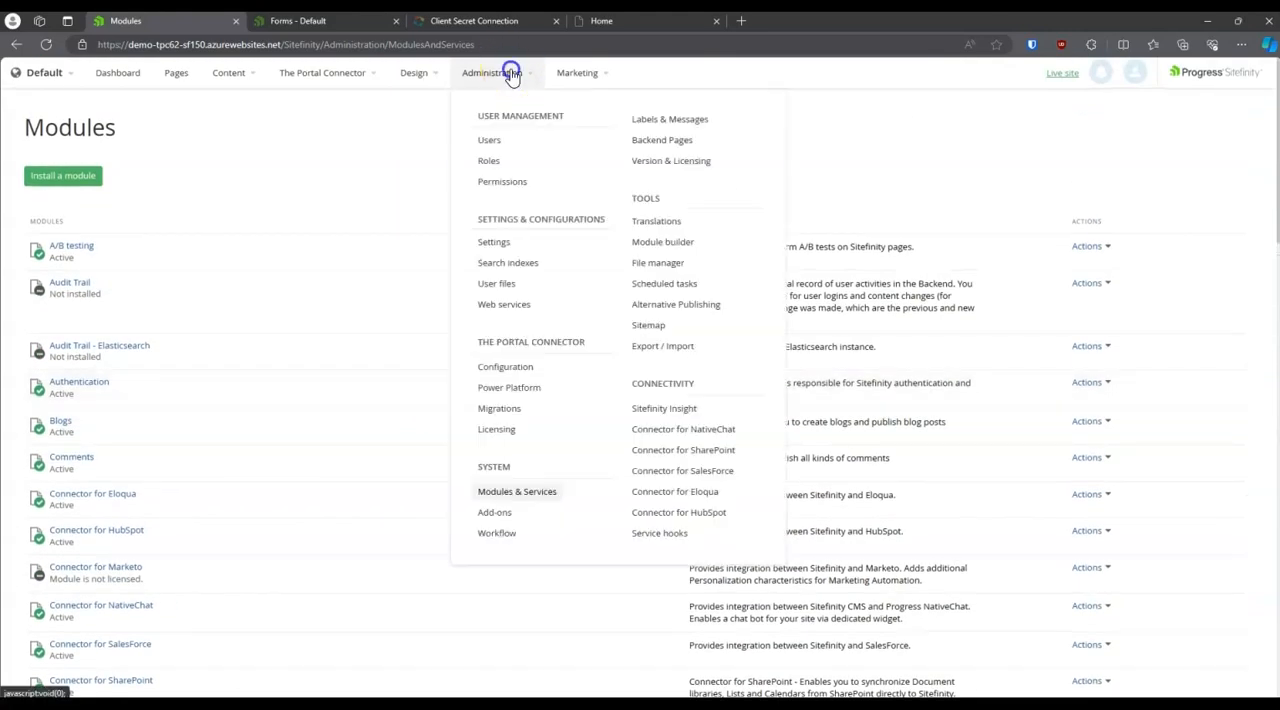
pyautogui.click(508, 367)
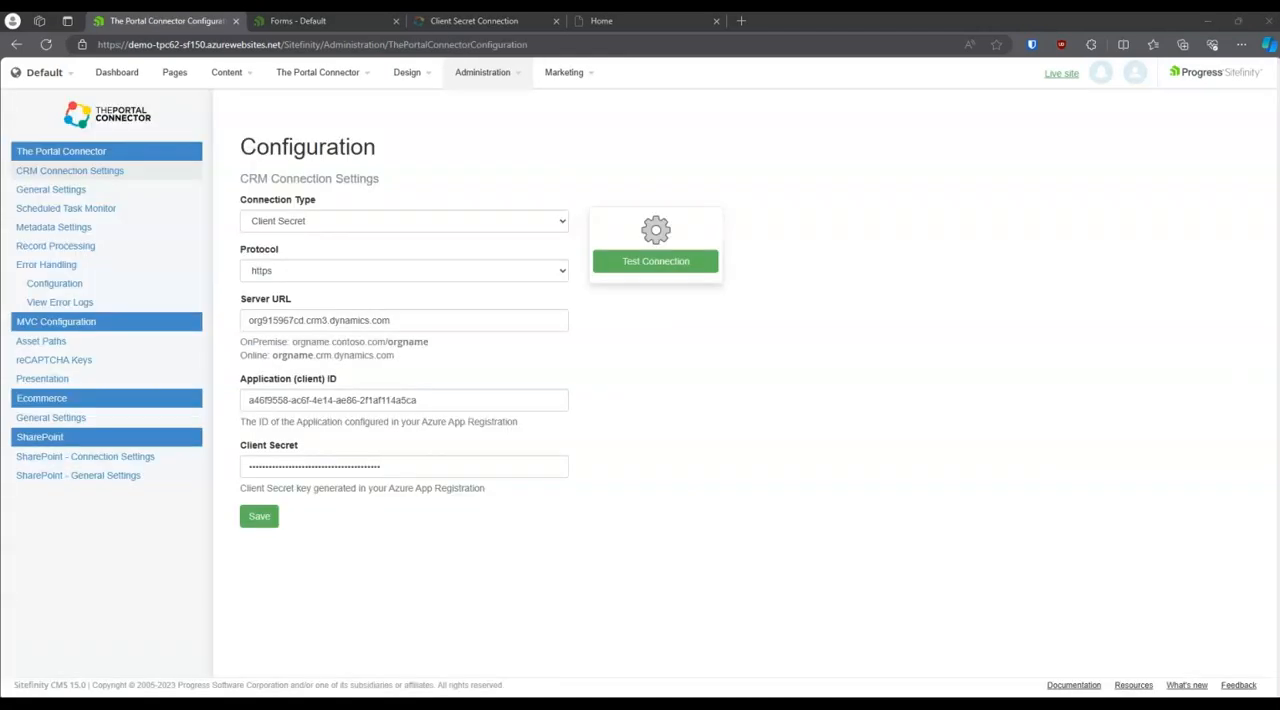
pyautogui.click(514, 222)
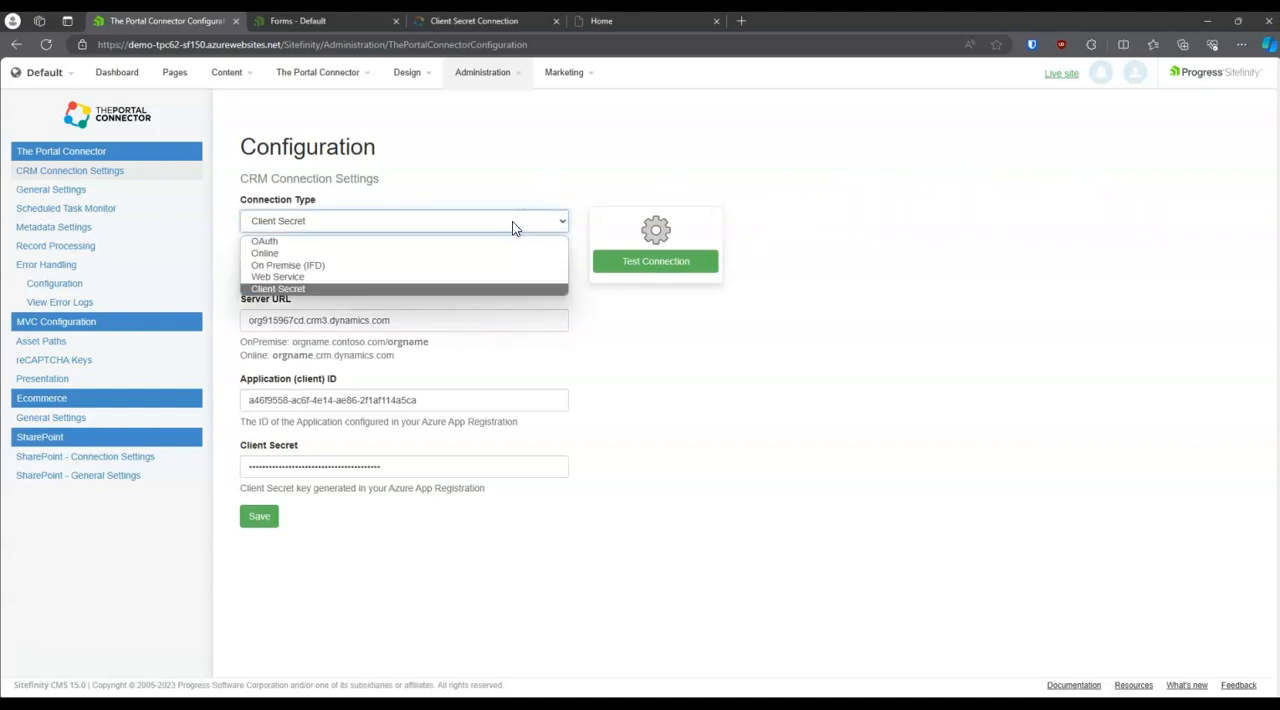
pyautogui.click(512, 228)
pyautogui.click(840, 413)
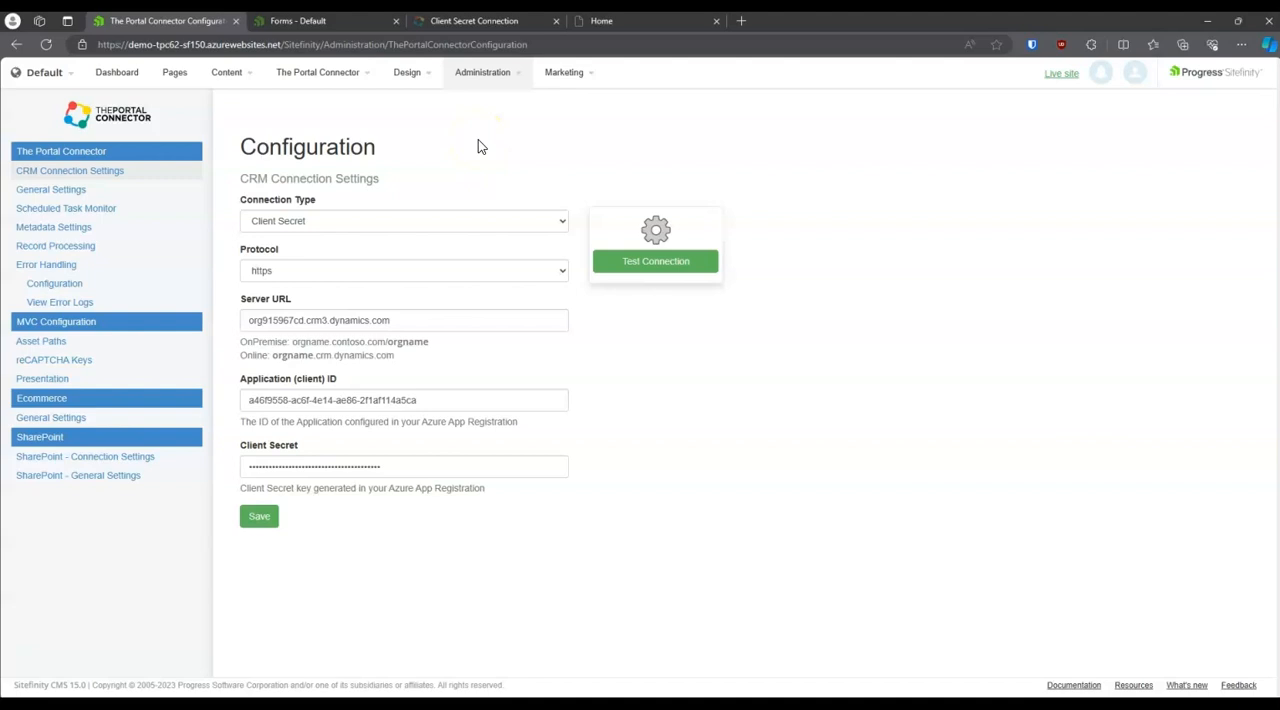
# Step: Look through the documentation on setting up a Client Secret connection to Dynamics and the web search leading to it
pyautogui.click(452, 26)
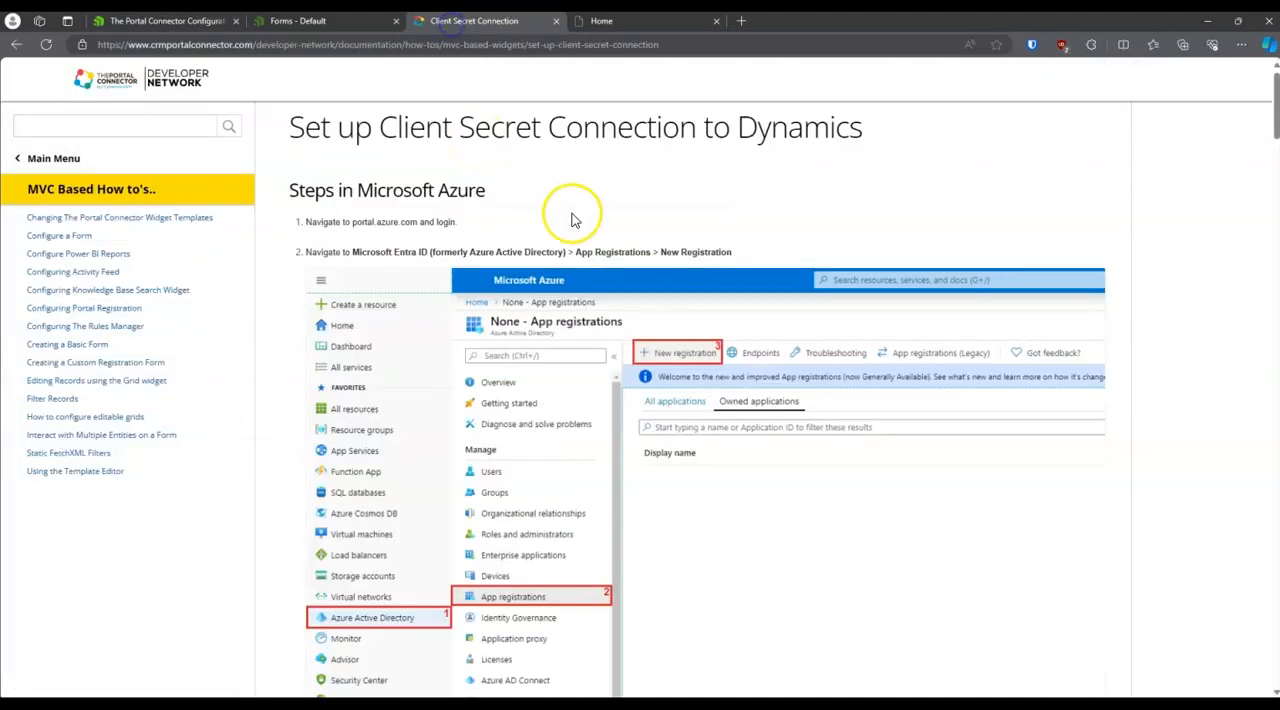
pyautogui.click(13, 45)
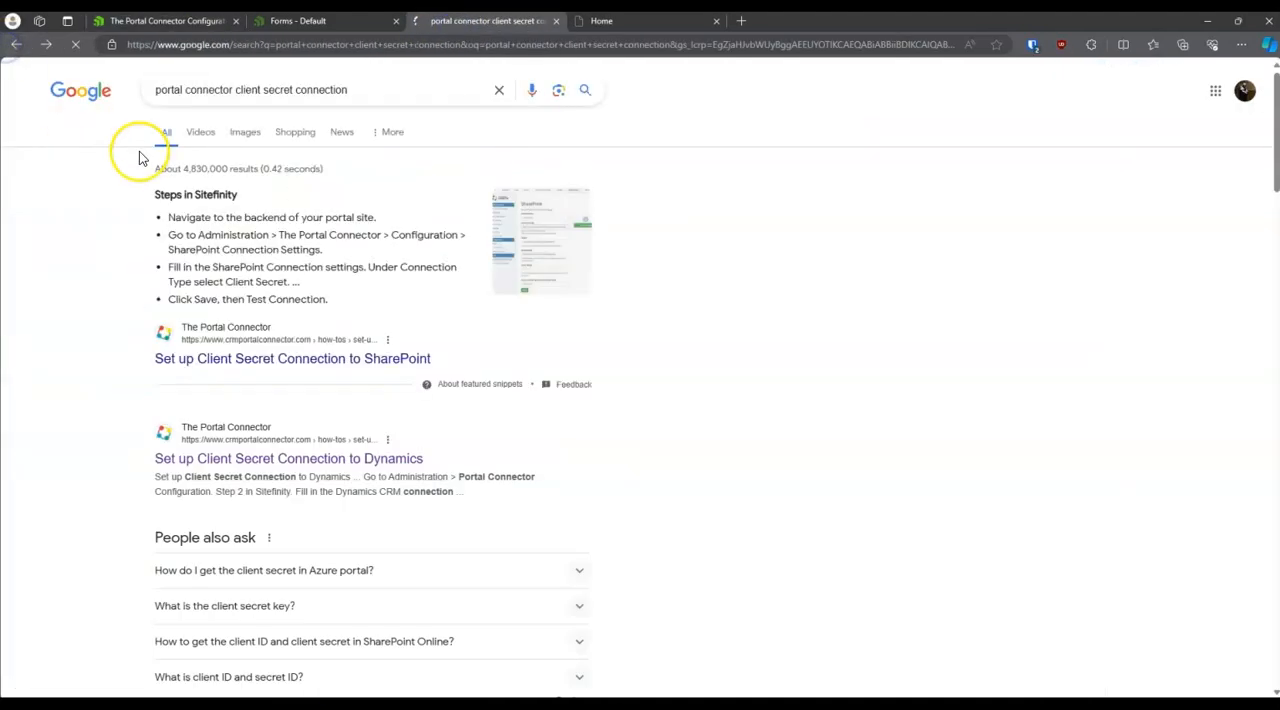
pyautogui.click(45, 45)
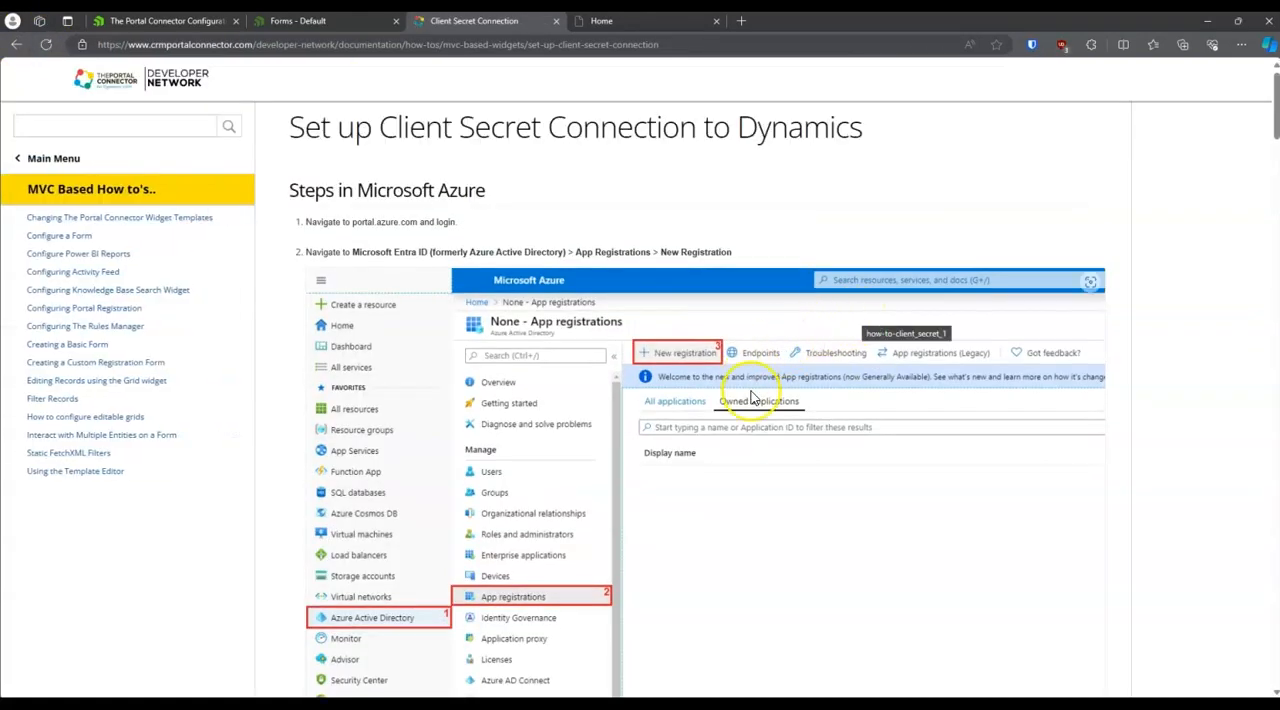
pyautogui.scroll(-1, 799, 448)
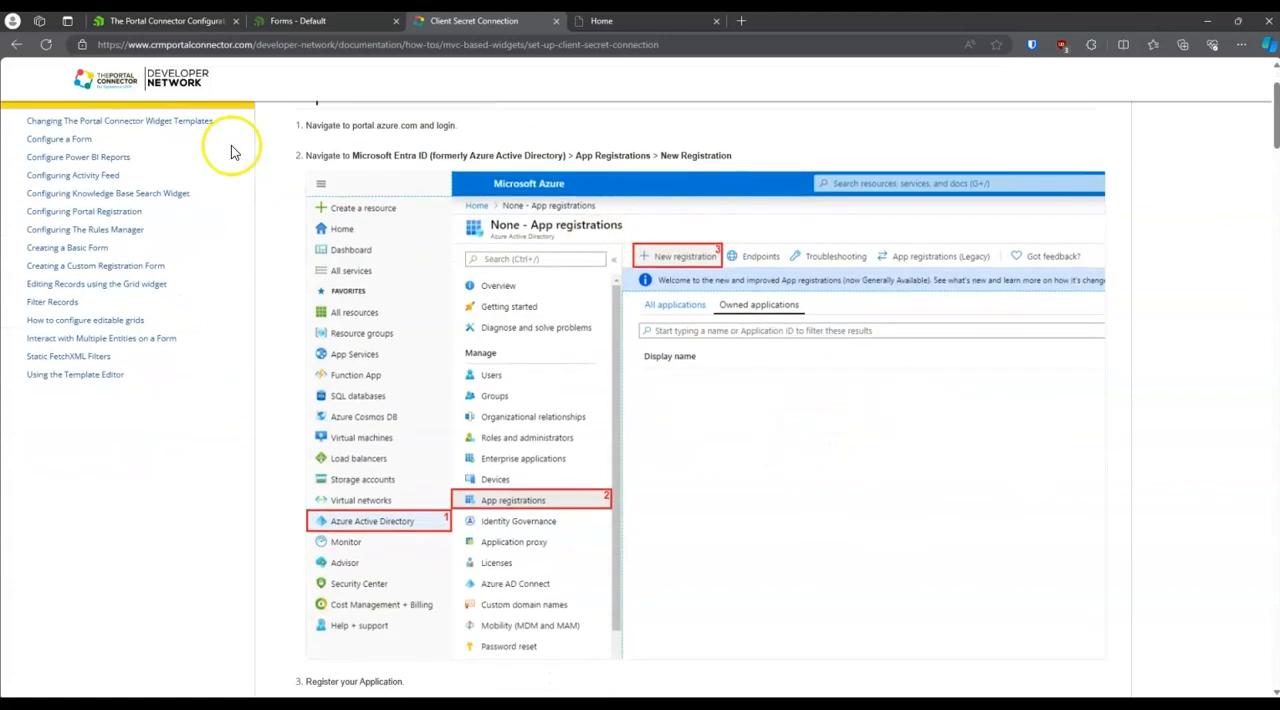
# Step: Return to The Portal Connector configuration and test the CRM connection
pyautogui.click(172, 21)
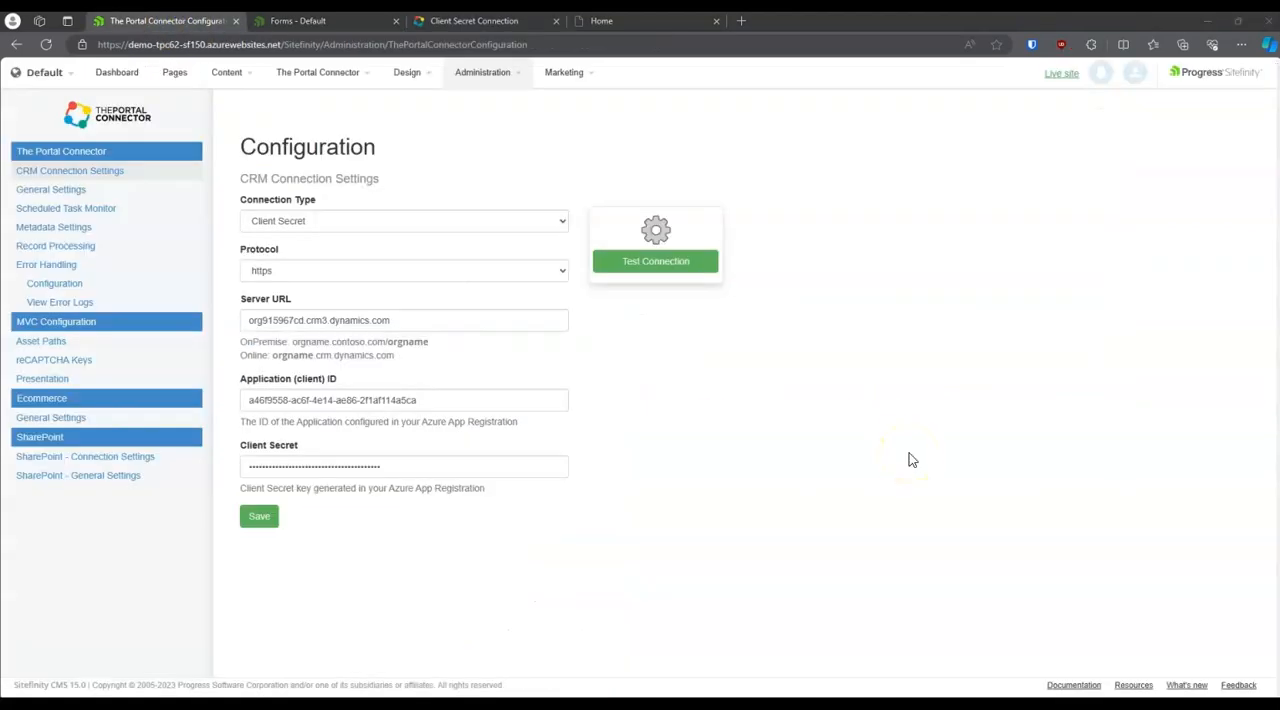
pyautogui.click(648, 268)
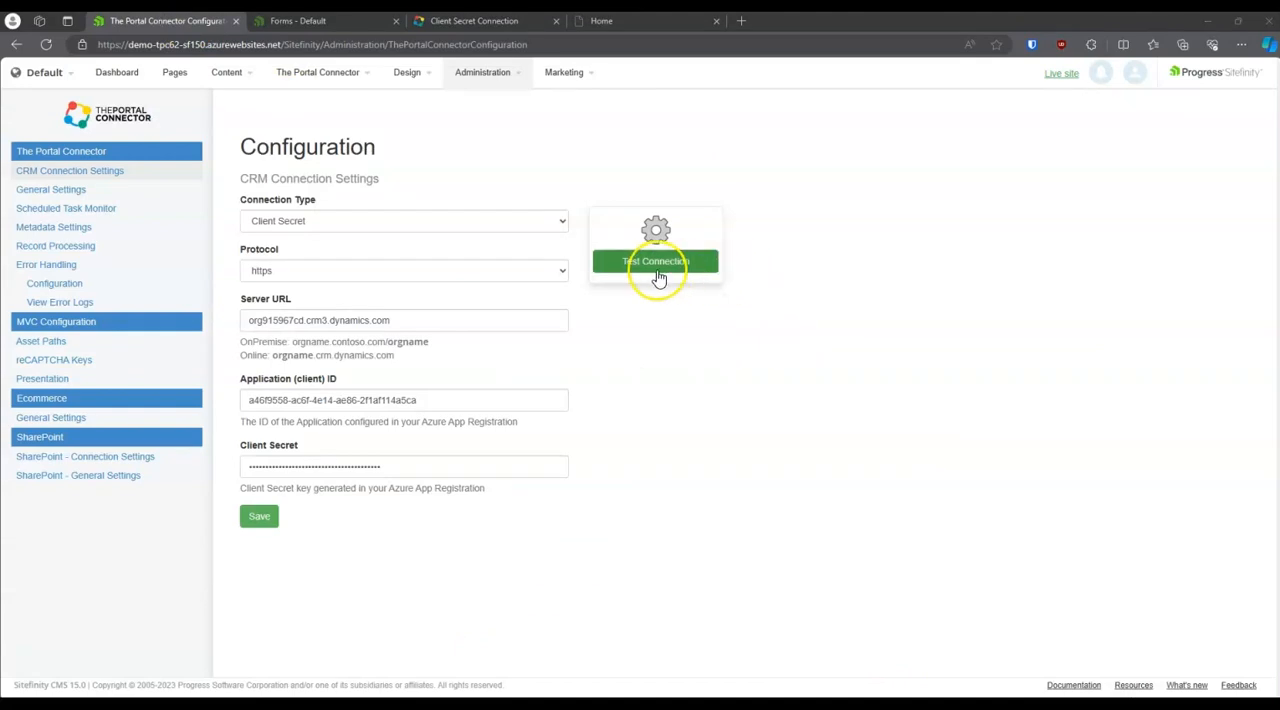
pyautogui.click(647, 269)
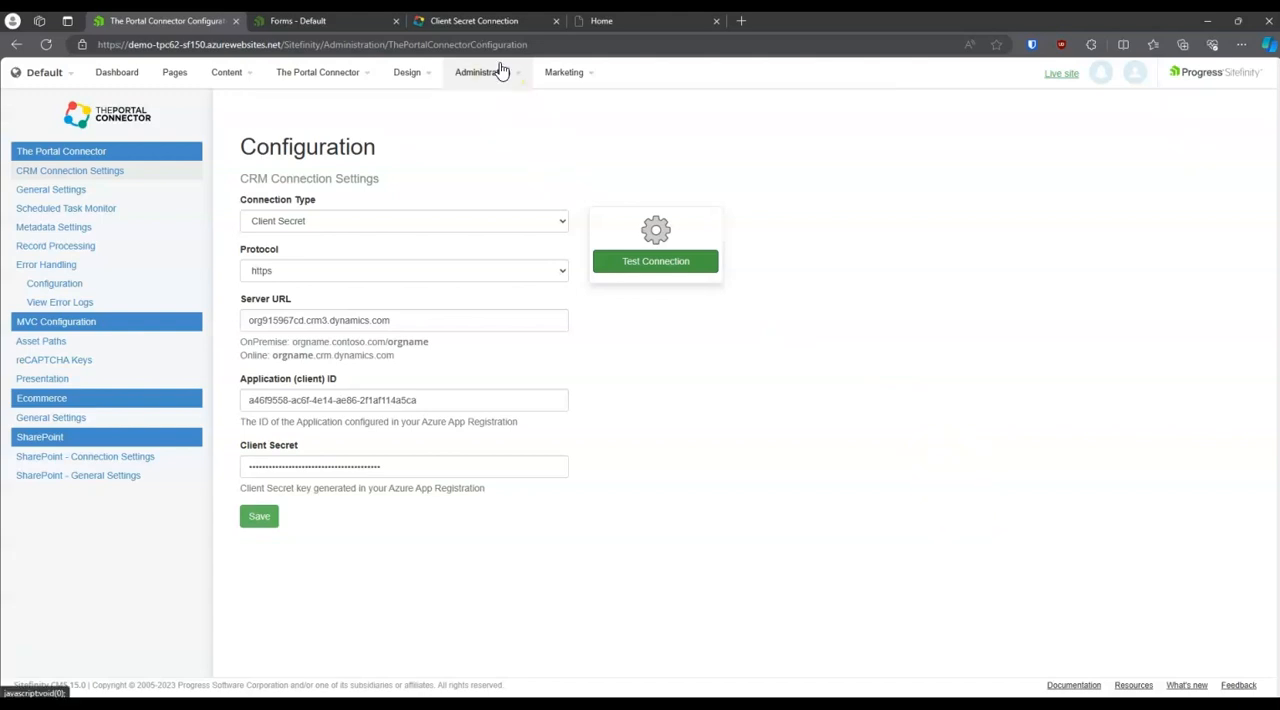
# Step: Open the page templates list and examine the tpcdemo-main template's base layout file and widget areas, returning to the list
pyautogui.click(410, 75)
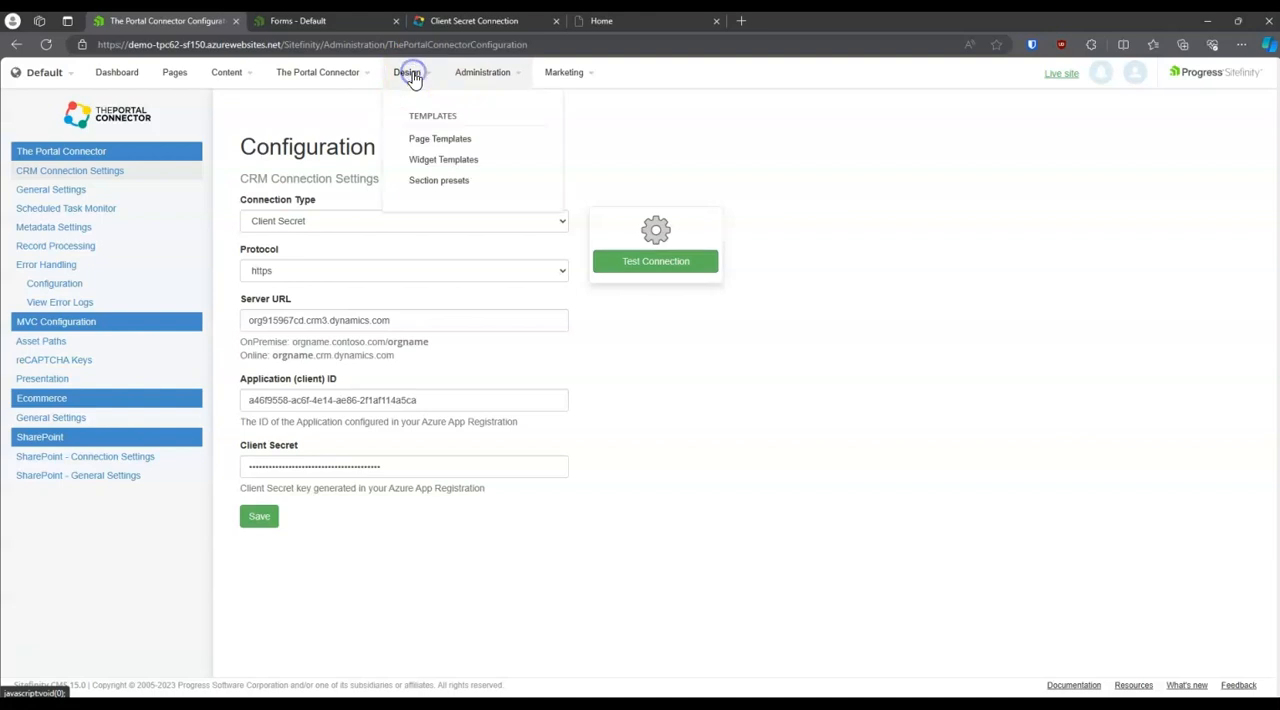
pyautogui.click(425, 139)
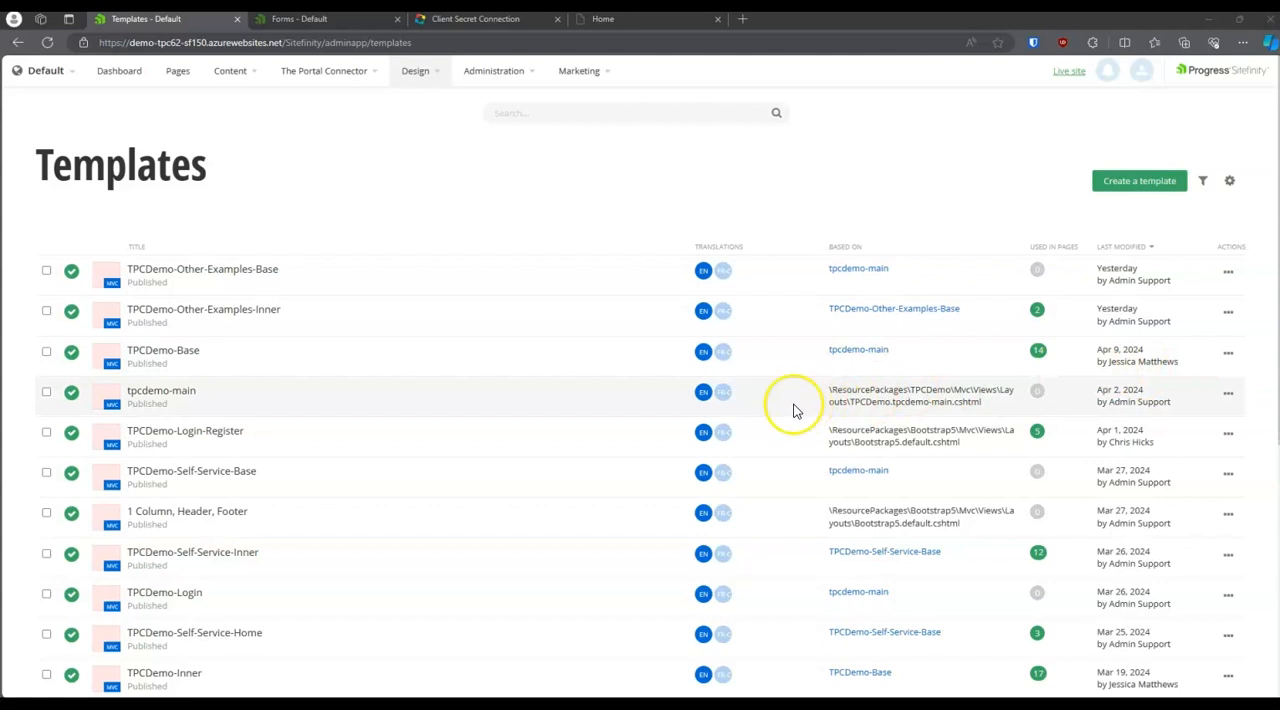
pyautogui.moveTo(830, 389); pyautogui.dragTo(985, 412)
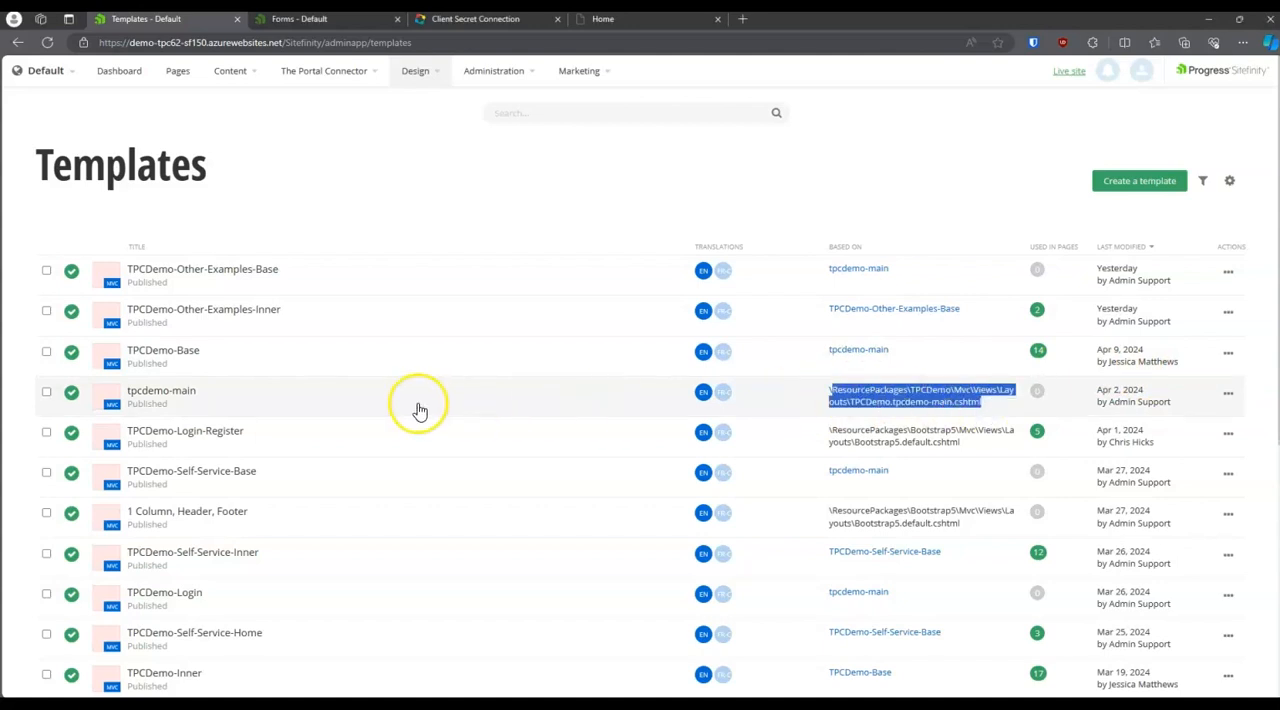
pyautogui.click(161, 393)
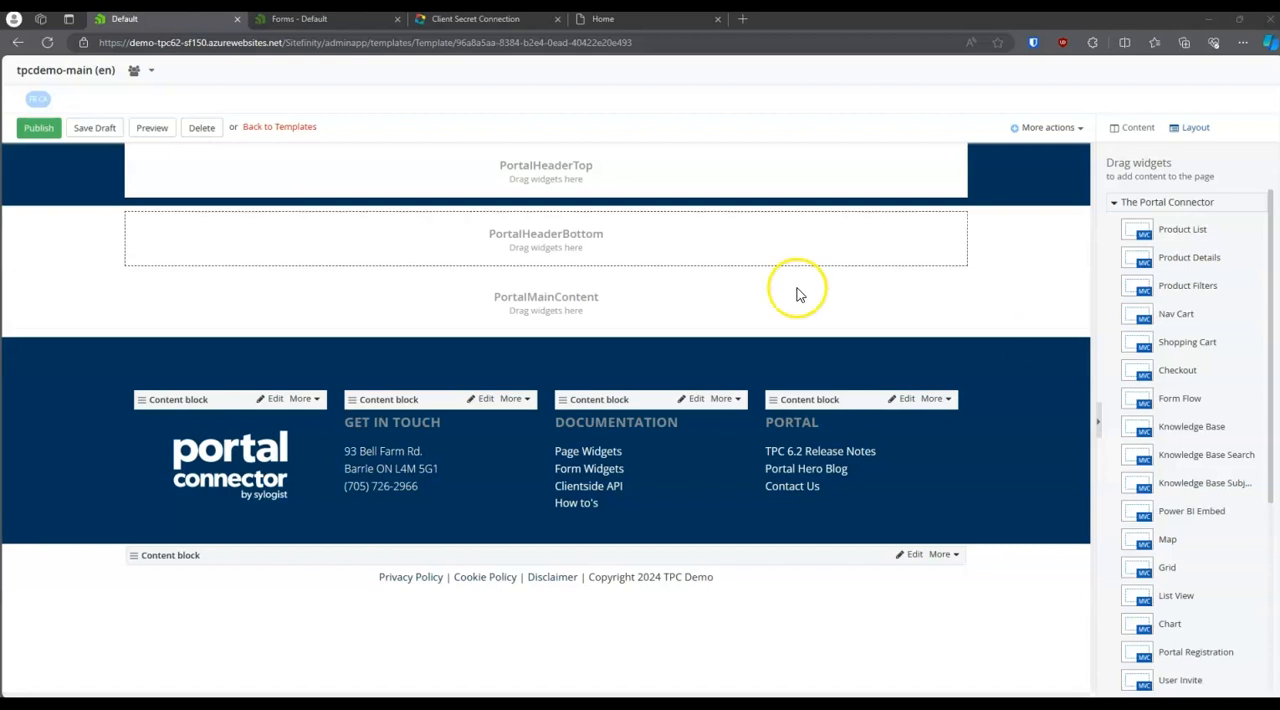
pyautogui.click(285, 128)
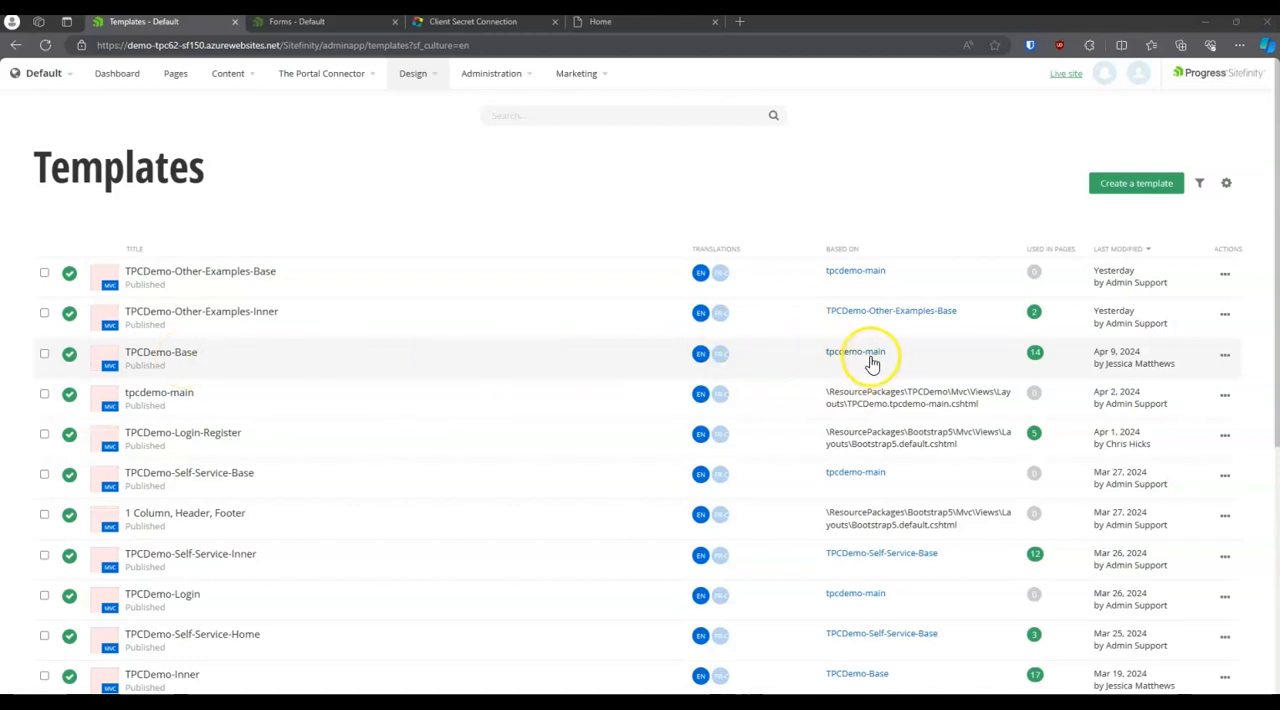
# Step: Open the TPCDemo-Base template and compare its header widgets with those on the live Home page
pyautogui.click(167, 358)
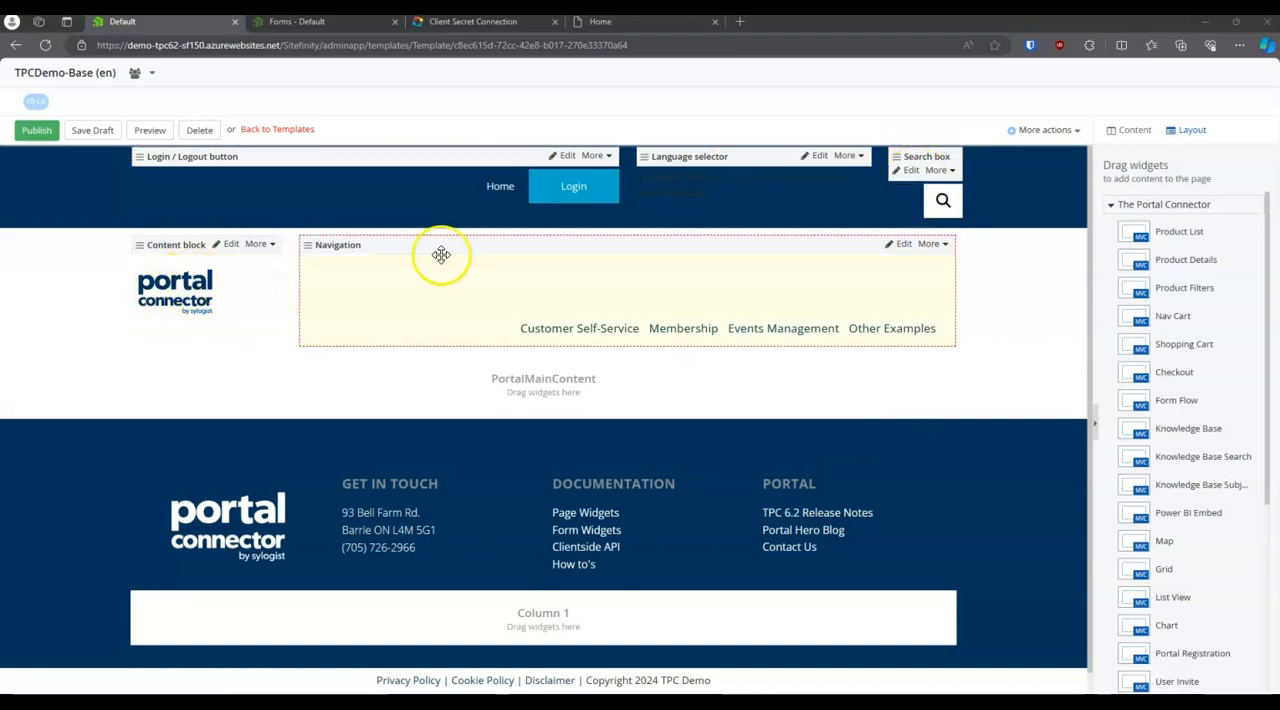
pyautogui.click(605, 22)
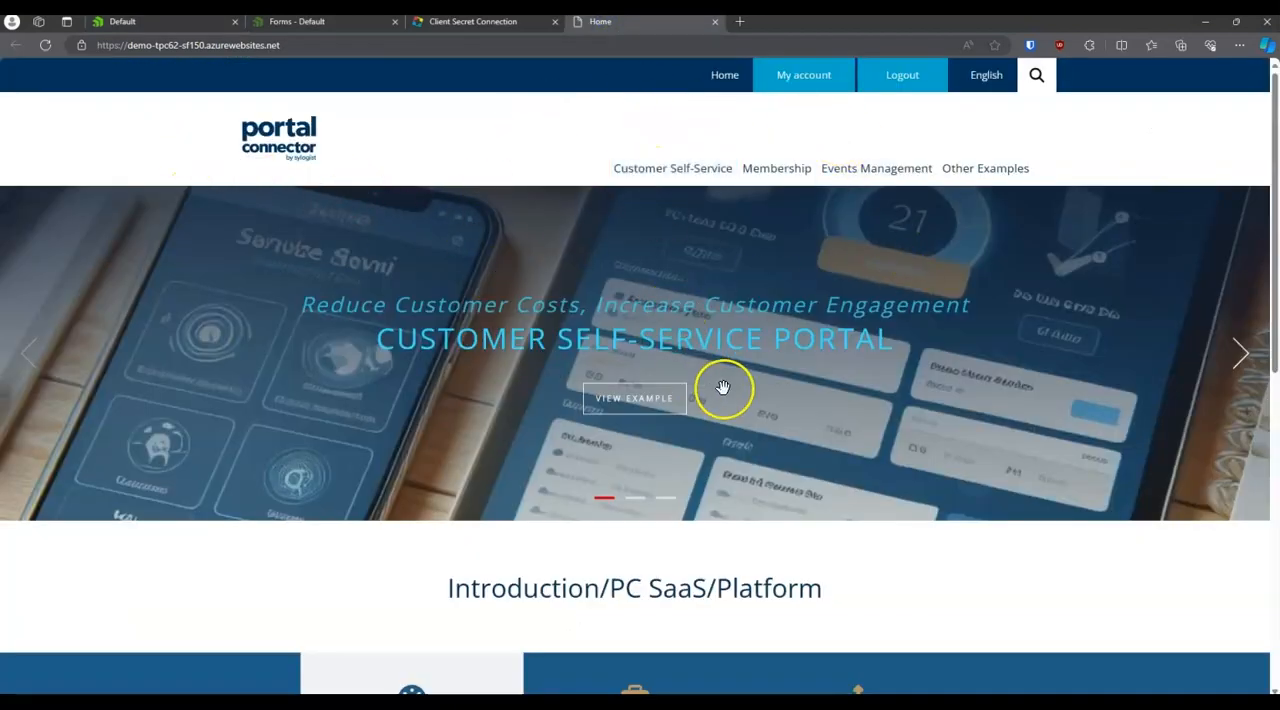
pyautogui.moveTo(970, 92)
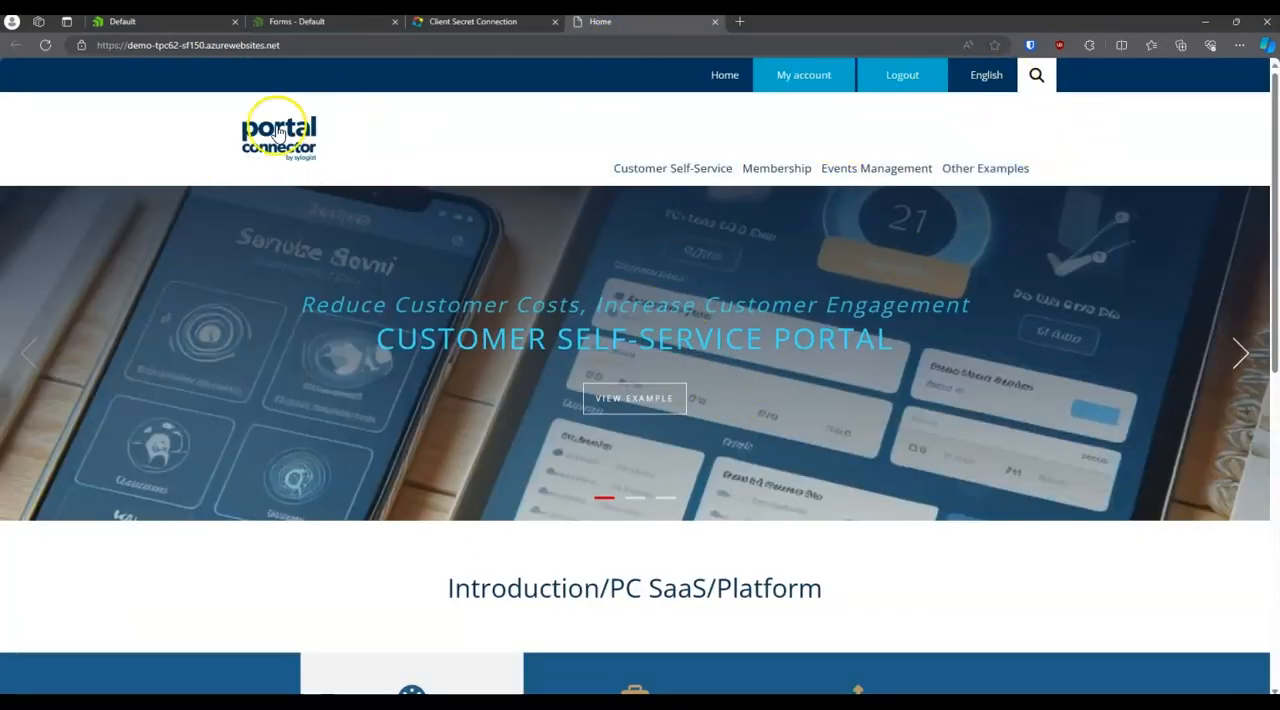